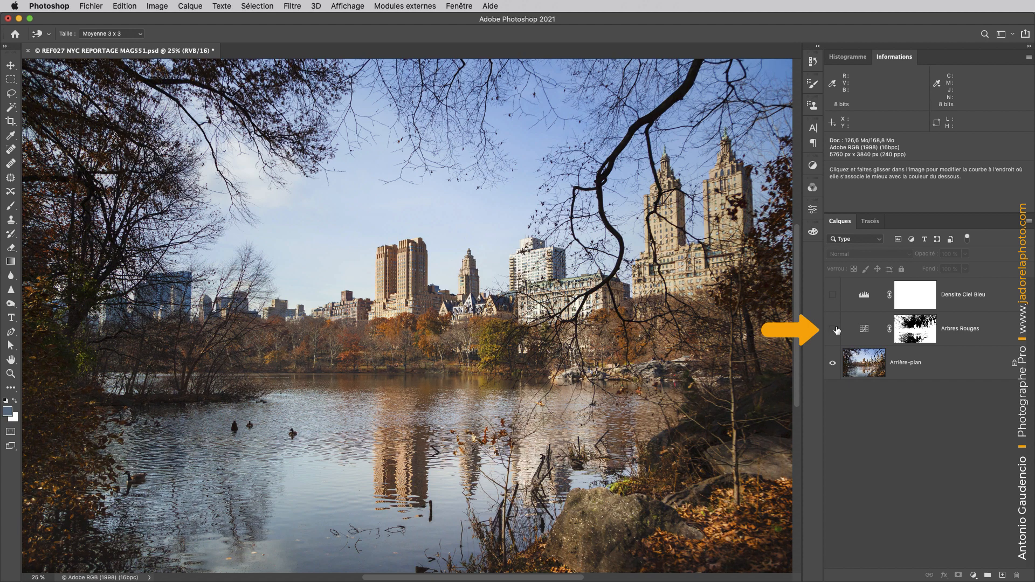
Show the Arbres Rouges layer and compare the photo with the Densite Ciel Bleu layer hidden and shown.
{"action": "left_click", "coordinate": [833, 330]}
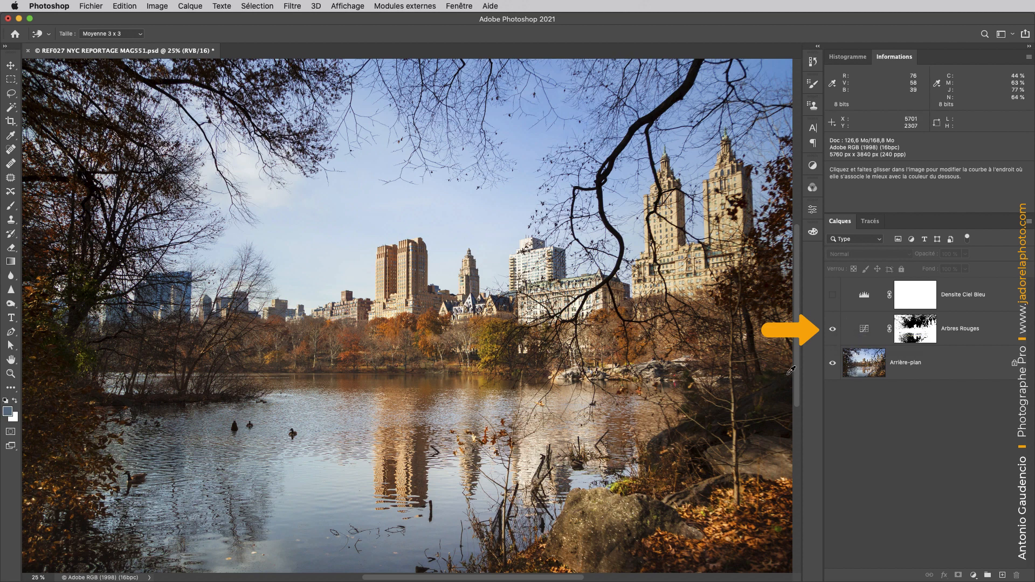
{"action": "left_click", "coordinate": [833, 296]}
{"action": "left_click", "coordinate": [833, 296]}
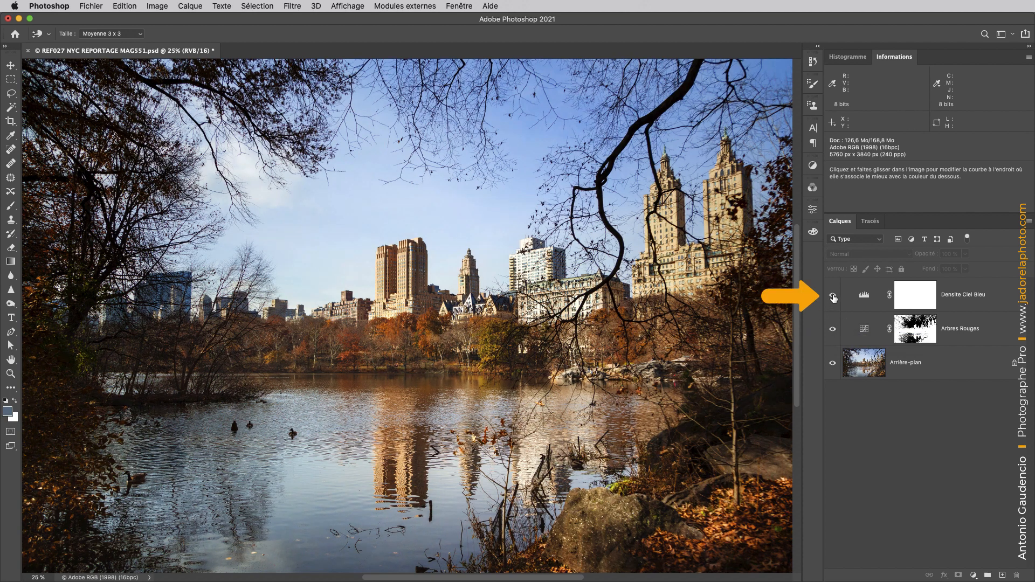
{"action": "left_click", "coordinate": [833, 297]}
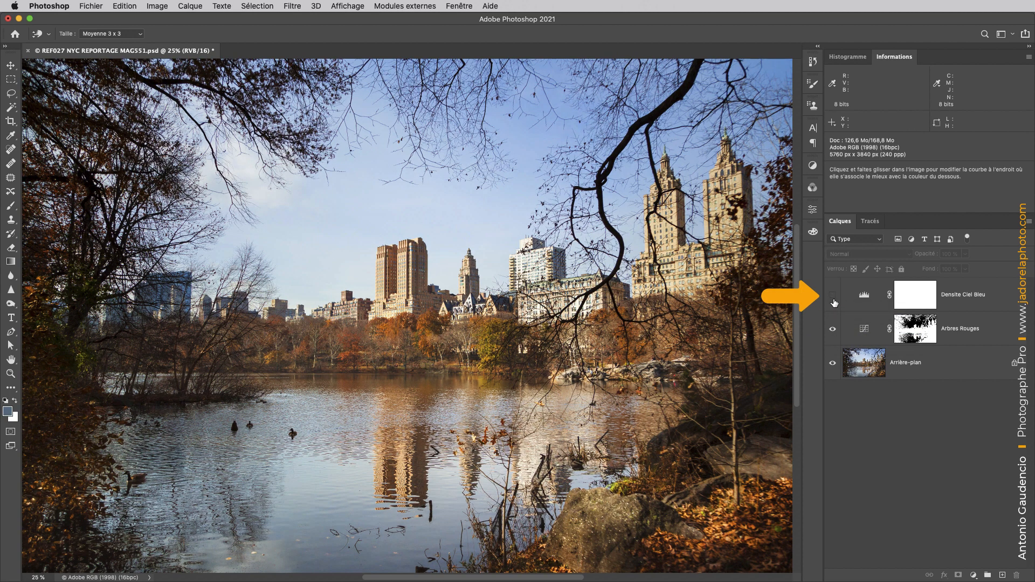
{"action": "left_click", "coordinate": [833, 296]}
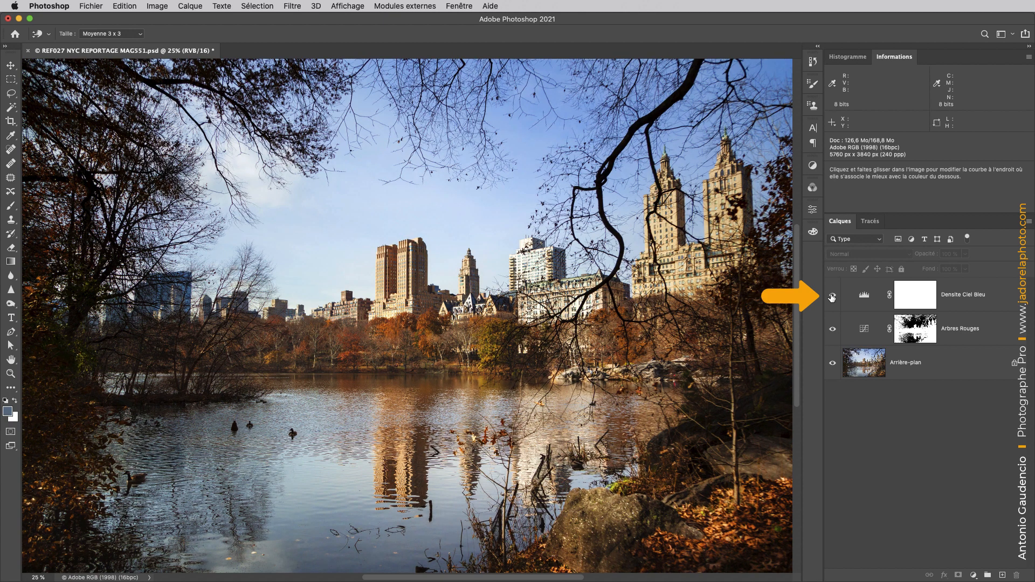
{"action": "left_click", "coordinate": [832, 297]}
{"action": "left_click", "coordinate": [832, 297]}
Check the Levels settings of the Densite Ciel Bleu layer and hide that layer after comparing its effect.
{"action": "double_click", "coordinate": [864, 294]}
{"action": "key", "text": "b"}
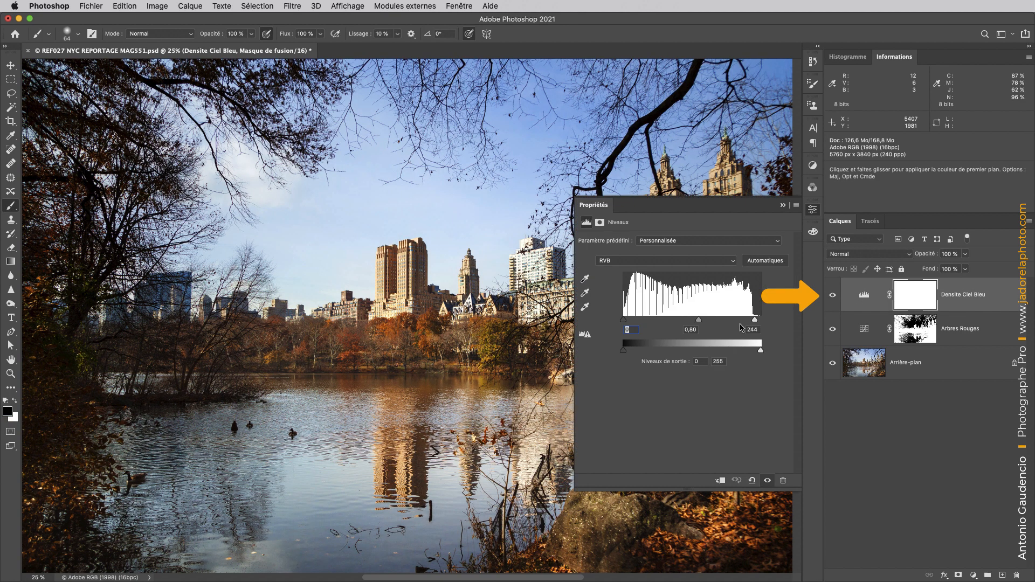
{"action": "left_click", "coordinate": [833, 296]}
{"action": "left_click", "coordinate": [833, 296]}
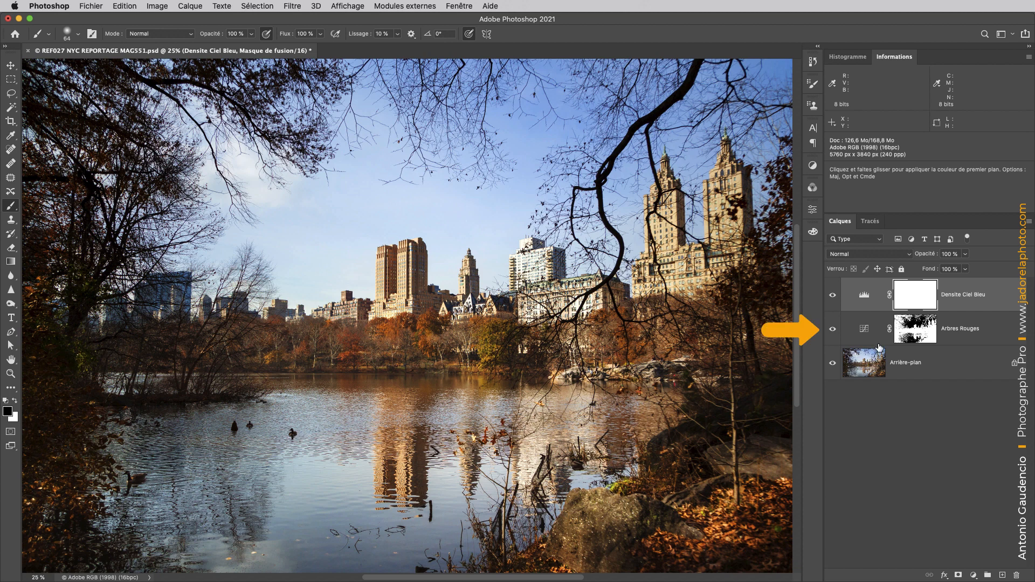
{"action": "left_click", "coordinate": [833, 296]}
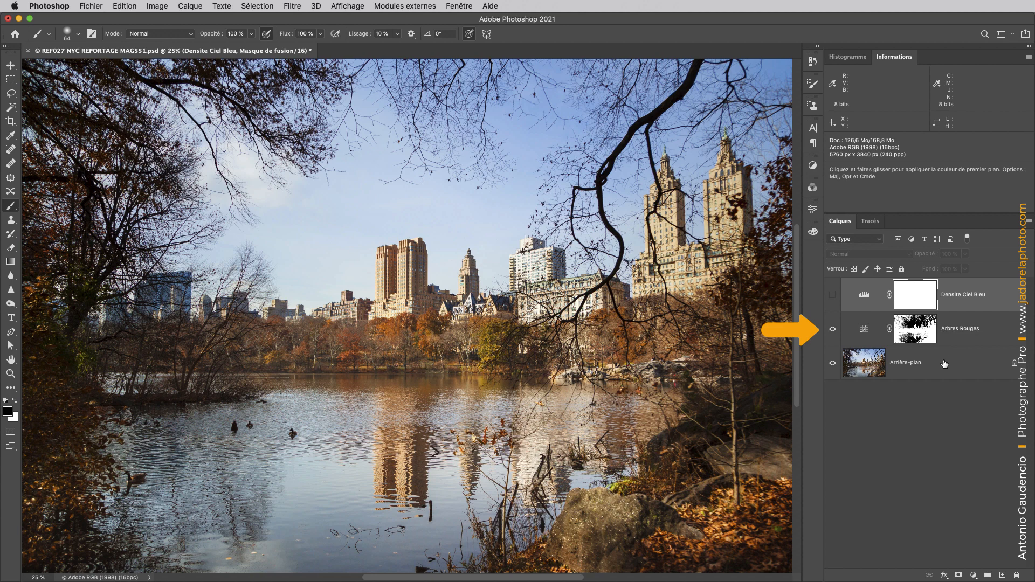
View the Arbres Rouges layer mask on its own and open the layer's Curves settings.
{"action": "left_click", "coordinate": [912, 334], "text": "alt"}
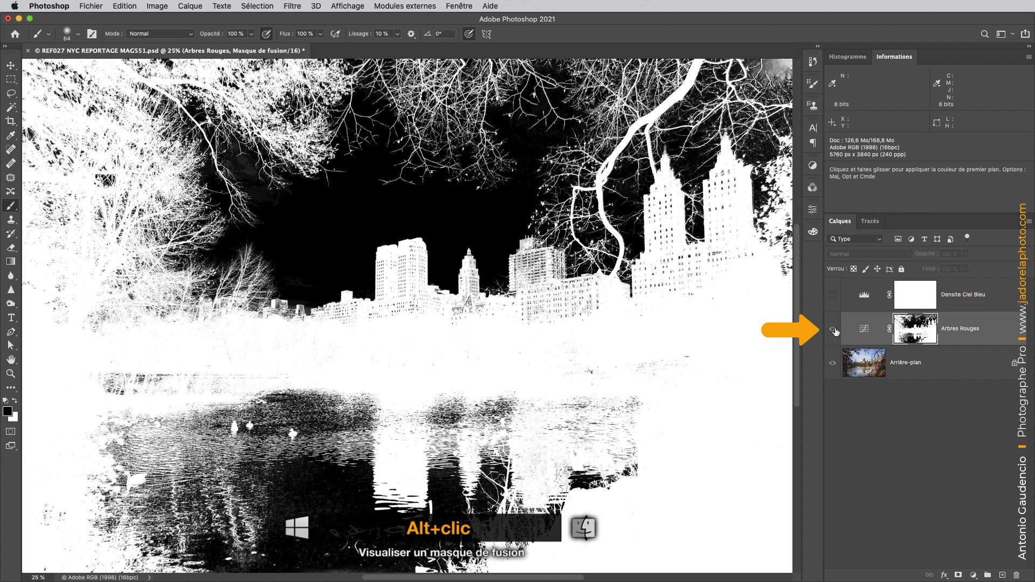
{"action": "left_click", "coordinate": [865, 330]}
{"action": "double_click", "coordinate": [866, 330]}
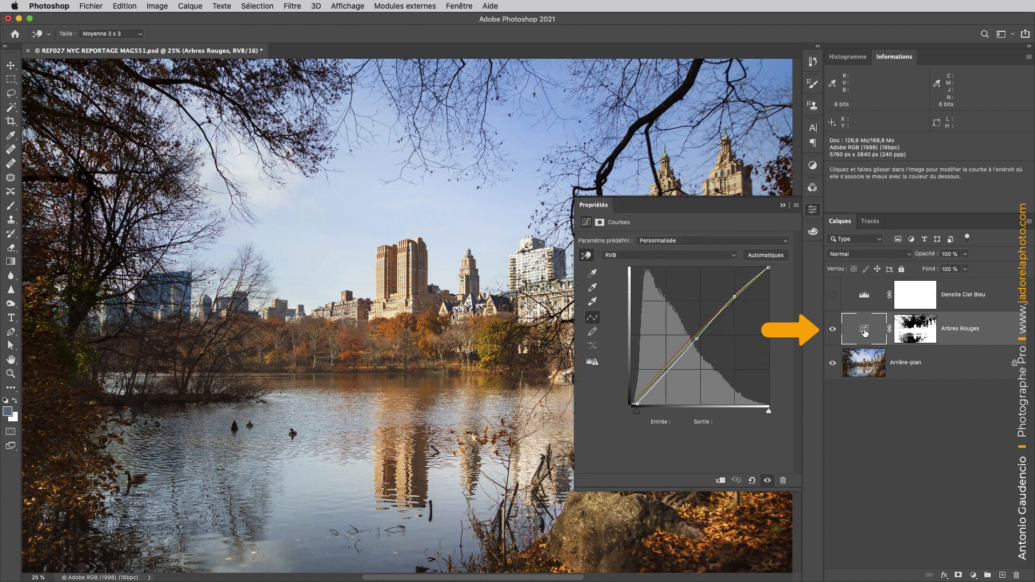
Compare the photo with the Arbres Rouges layer hidden and shown, and make the Densite Ciel Bleu layer visible.
{"action": "left_click", "coordinate": [833, 332]}
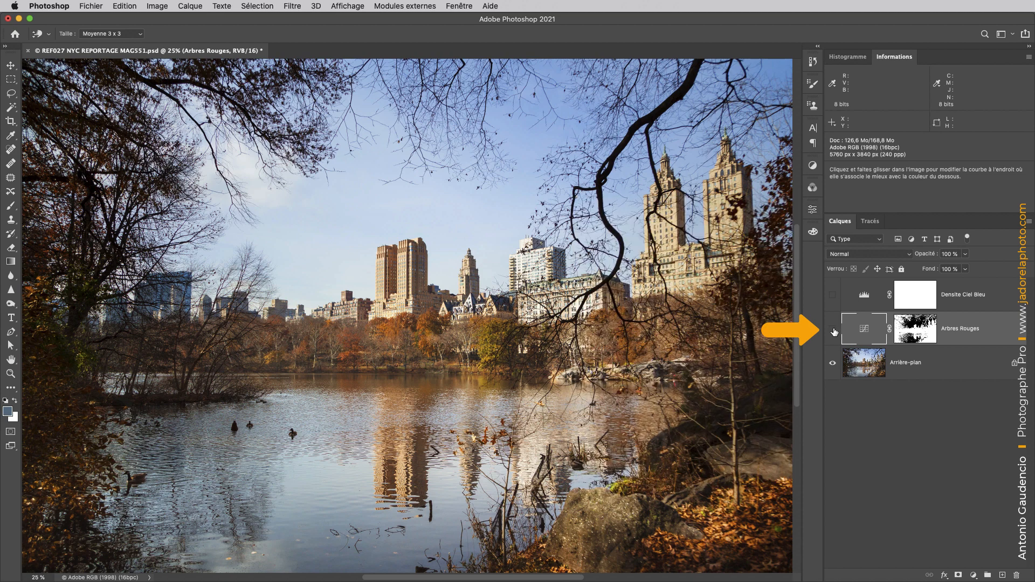
{"action": "left_click", "coordinate": [834, 331]}
{"action": "left_click", "coordinate": [832, 295]}
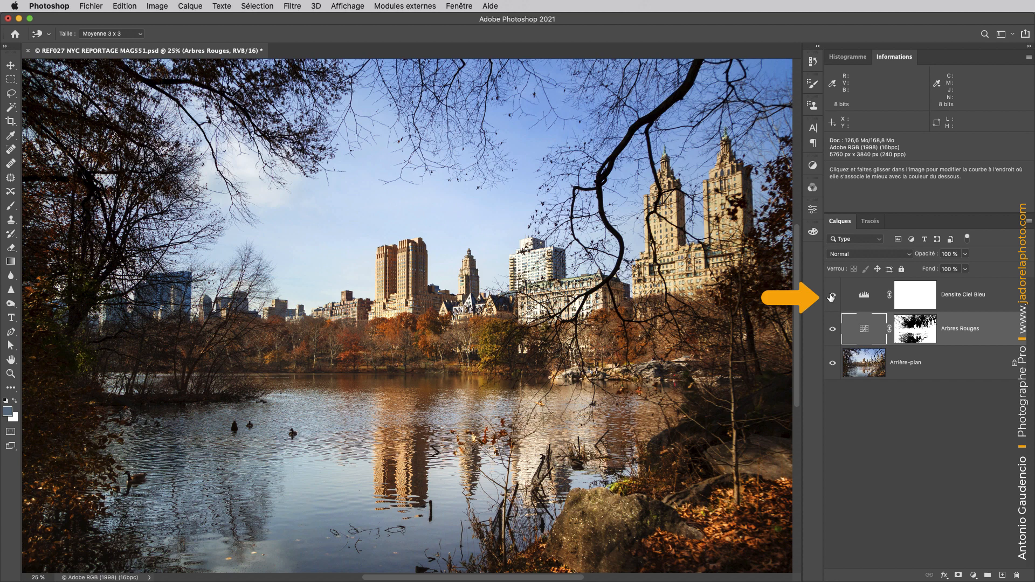
Try moving the Arbres Rouges layer mask onto Densite Ciel Bleu, replacing the existing mask, and undo the move.
{"action": "left_click", "coordinate": [915, 330]}
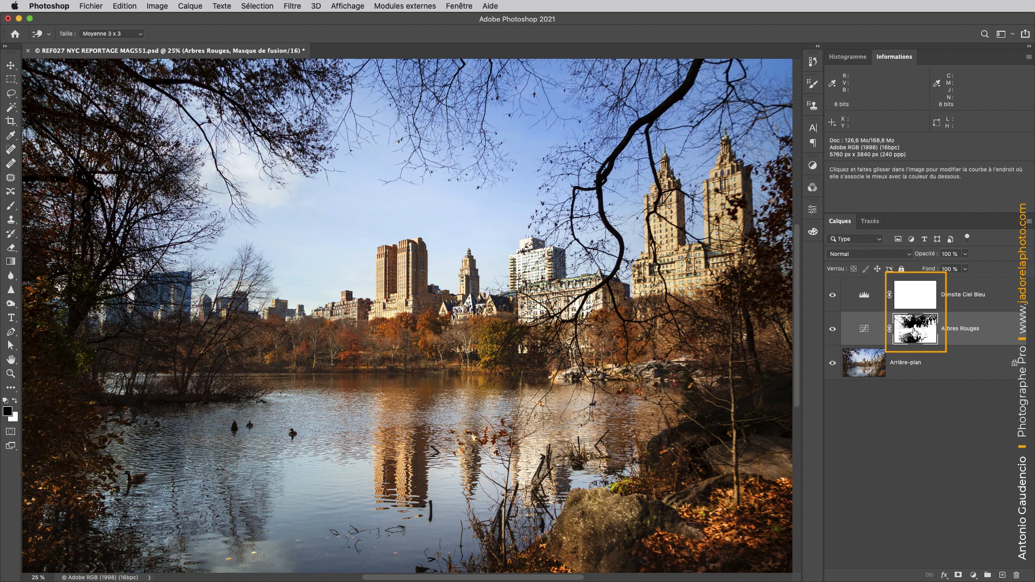
{"action": "left_click_drag", "start_coordinate": [914, 331], "coordinate": [915, 298]}
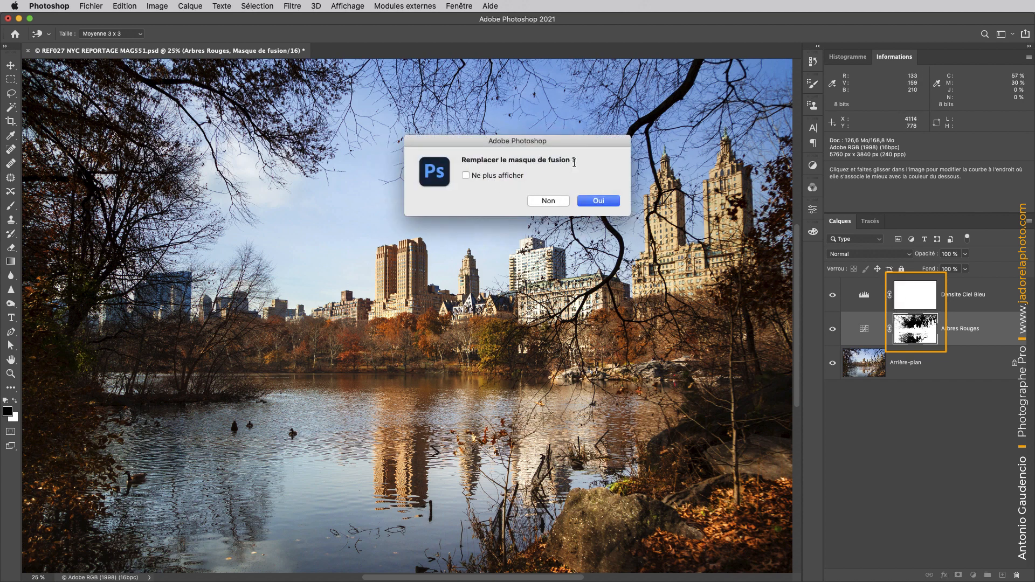
{"action": "left_click", "coordinate": [593, 202]}
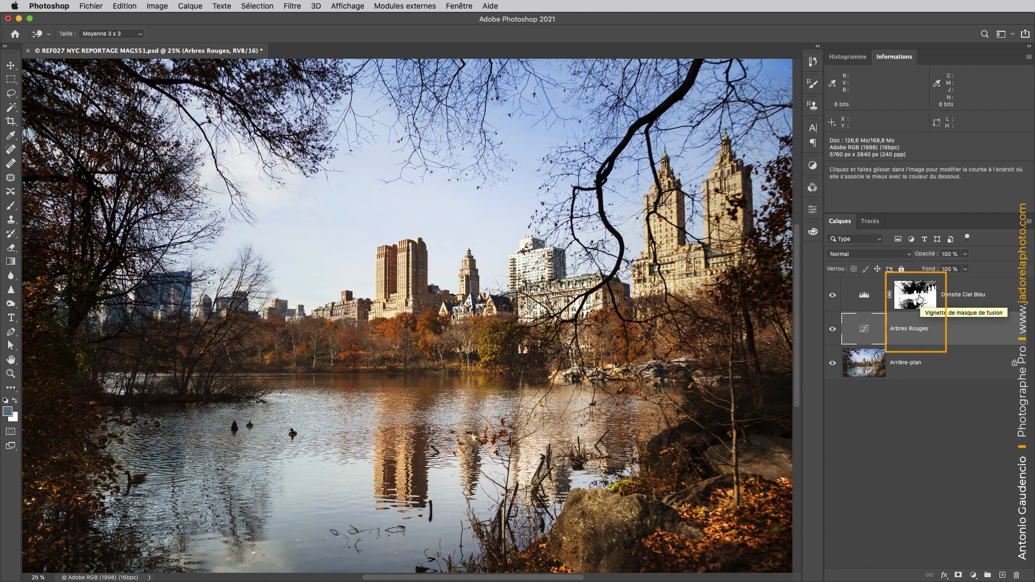
{"action": "key", "text": "super+z"}
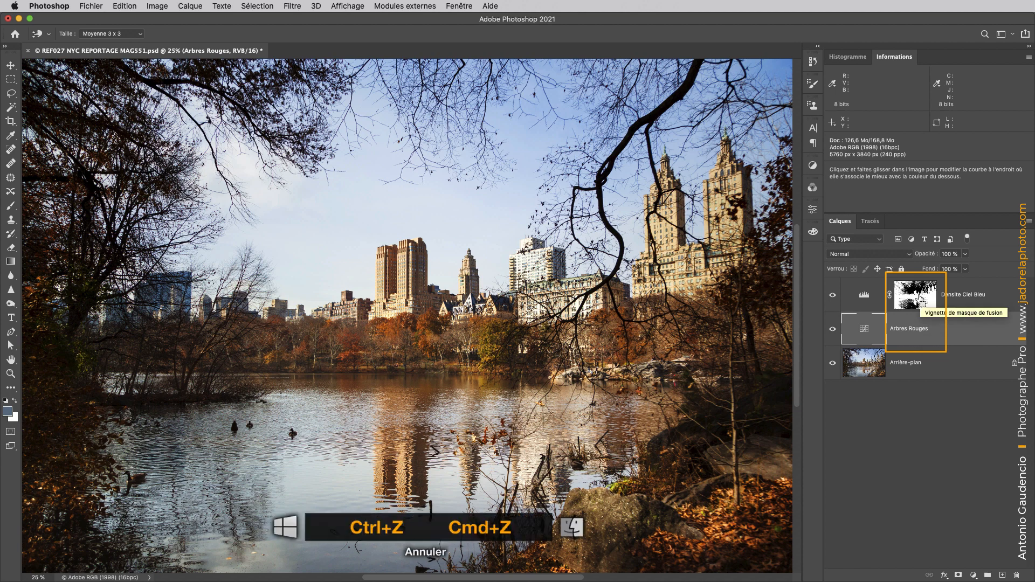
{"action": "left_click_drag", "start_coordinate": [919, 297], "coordinate": [915, 328]}
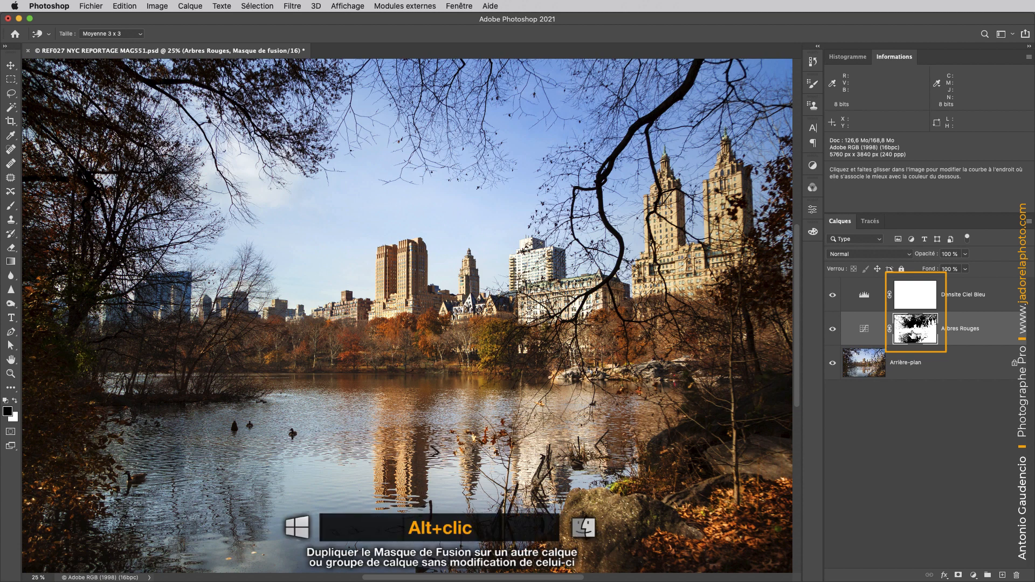
Duplicate the Arbres Rouges mask unchanged onto the Densite Ciel Bleu layer, replacing its mask, and undo it.
{"action": "left_click_drag", "start_coordinate": [912, 334], "coordinate": [914, 299]}
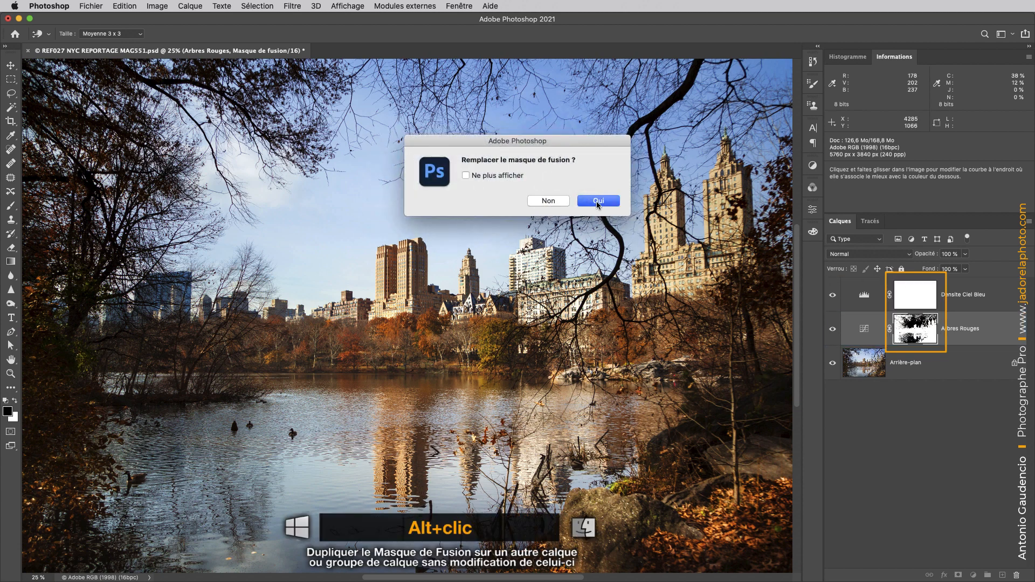
{"action": "left_click", "coordinate": [597, 202]}
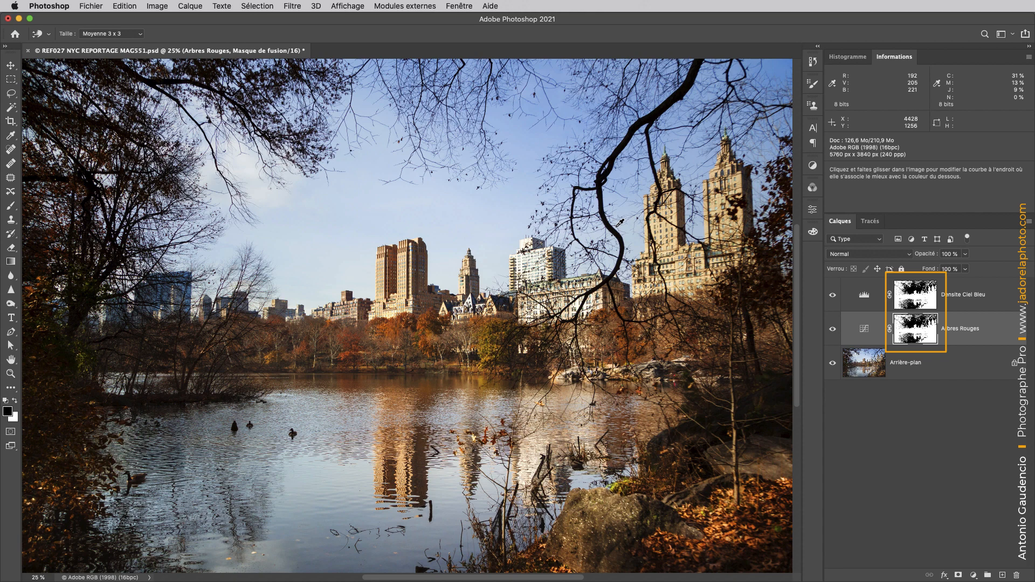
{"action": "key", "text": "super+z"}
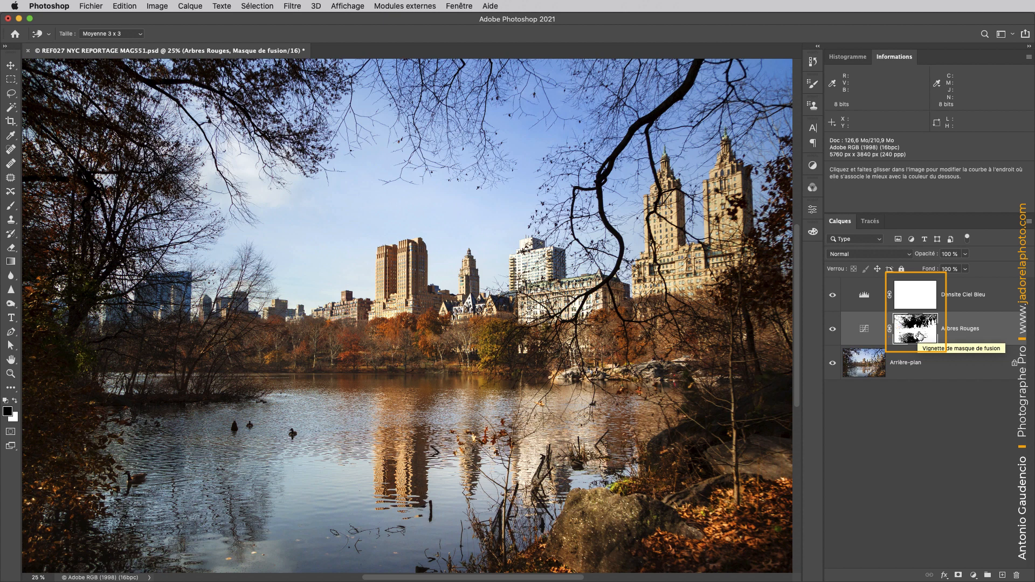
Try duplicating the Arbres Rouges mask onto Densite Ciel Bleu and inverting the copy in mask view, and undo both changes.
{"action": "left_click_drag", "start_coordinate": [919, 335], "coordinate": [922, 306]}
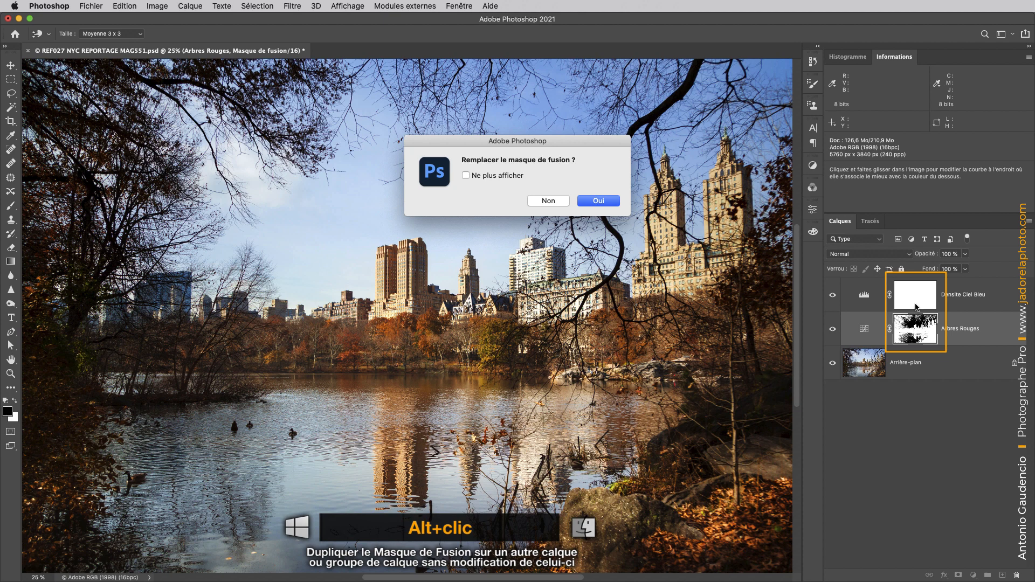
{"action": "key", "text": "Return"}
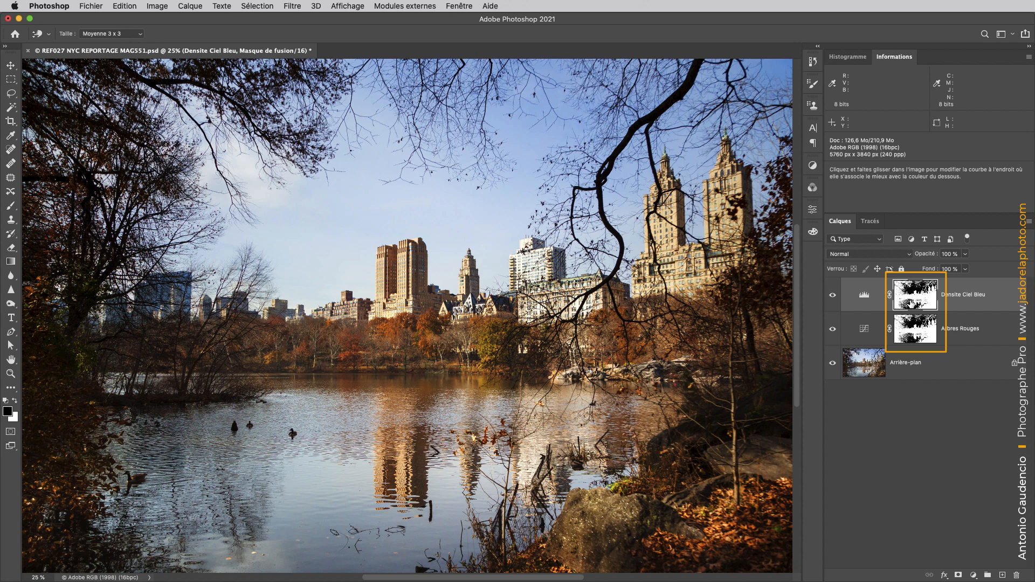
{"action": "left_click", "coordinate": [912, 300], "text": "alt"}
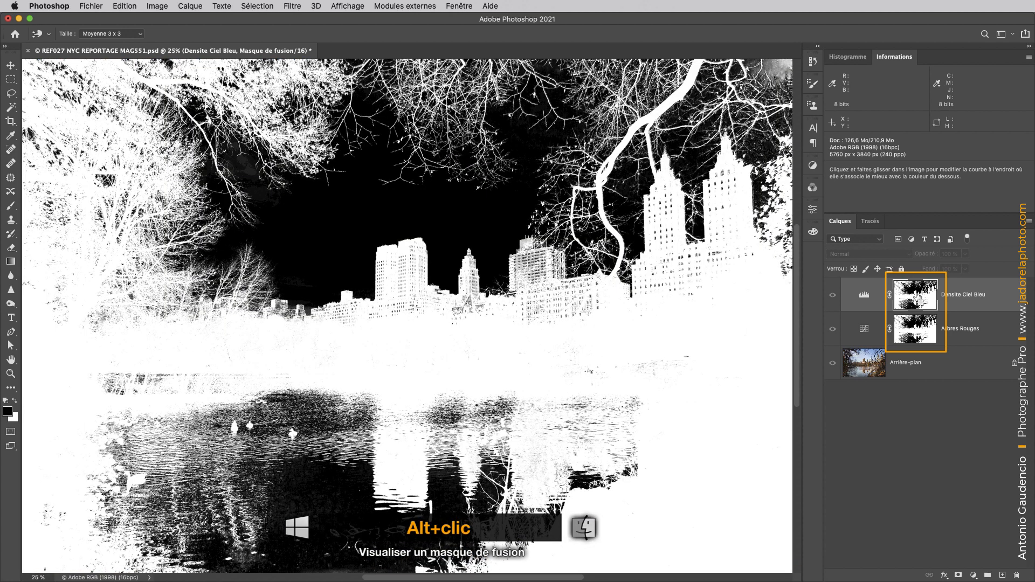
{"action": "key", "text": "super+i"}
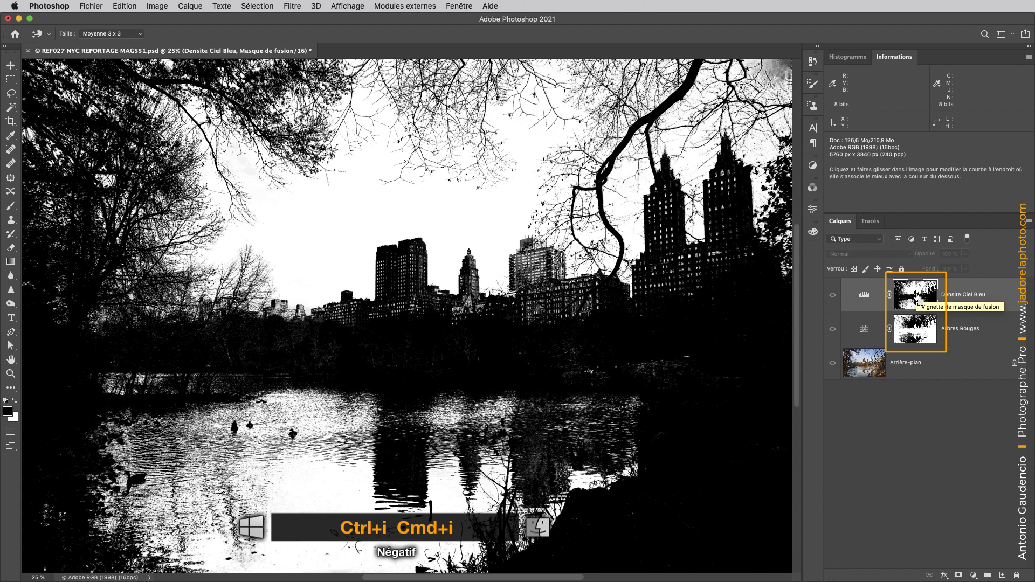
{"action": "key", "text": "super+i"}
{"action": "key", "text": "super+z"}
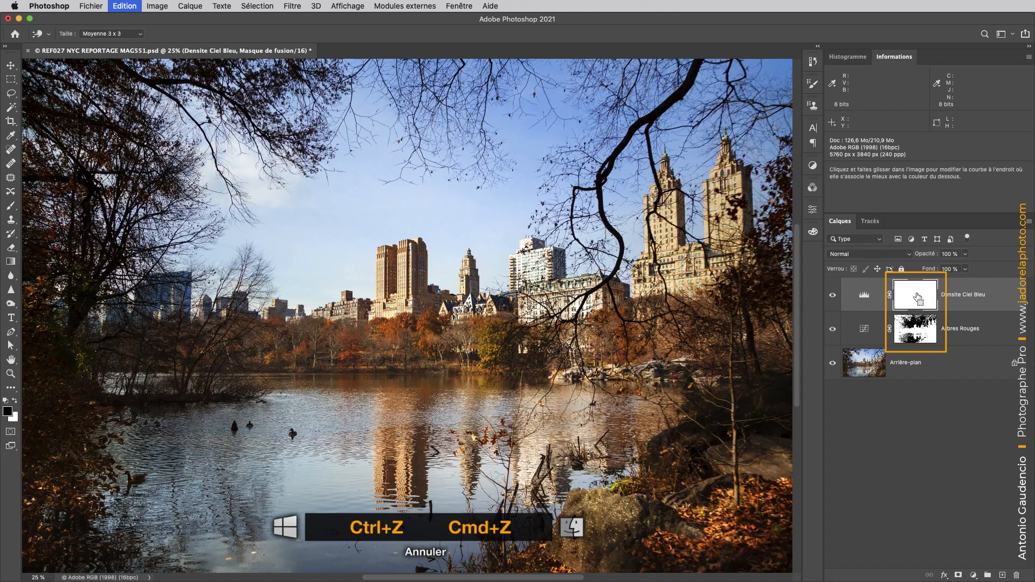
Replace the Densite Ciel Bleu mask with an inverted duplicate of the Arbres Rouges mask in one operation, and check it in mask view.
{"action": "left_click", "coordinate": [919, 338]}
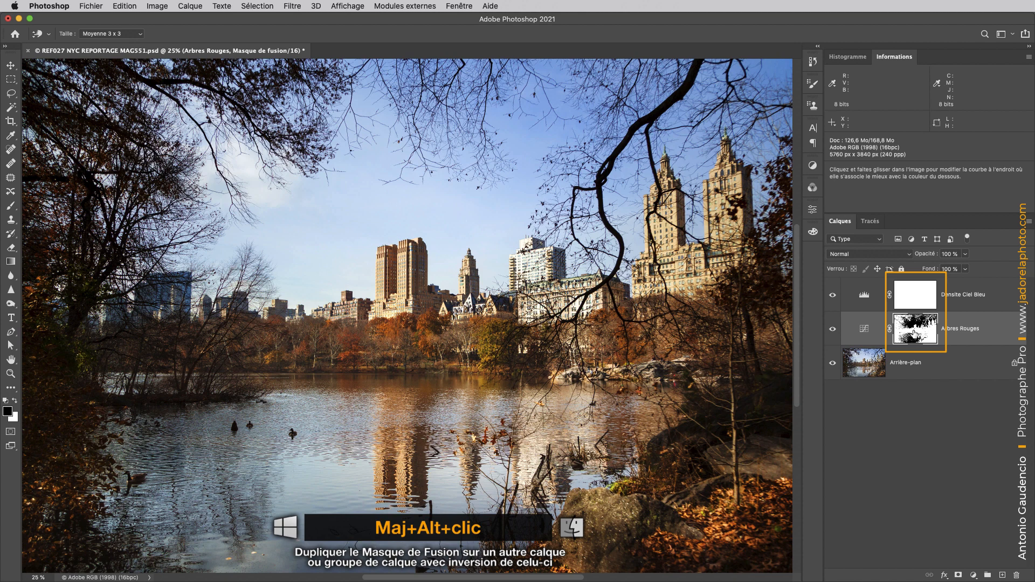
{"action": "left_click_drag", "start_coordinate": [914, 333], "coordinate": [915, 300]}
{"action": "left_click", "coordinate": [611, 205]}
{"action": "left_click", "coordinate": [912, 304]}
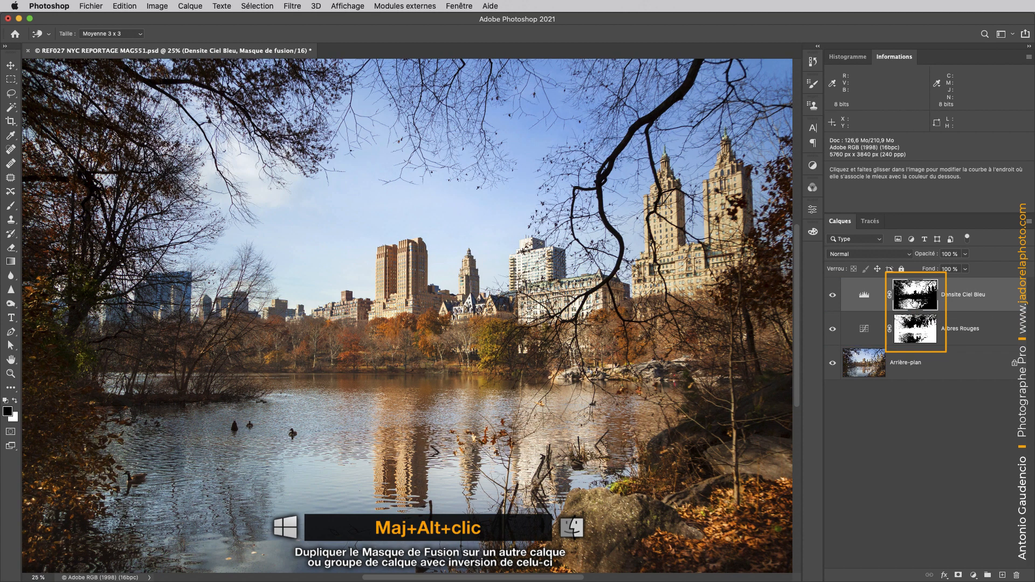
{"action": "left_click", "coordinate": [913, 304], "text": "alt"}
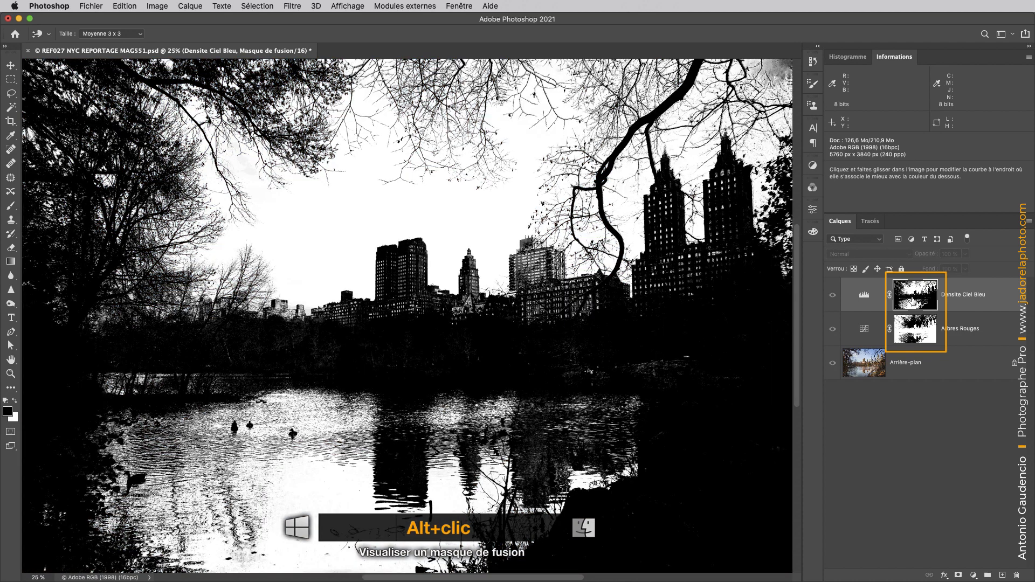
{"action": "left_click", "coordinate": [912, 305], "text": "alt"}
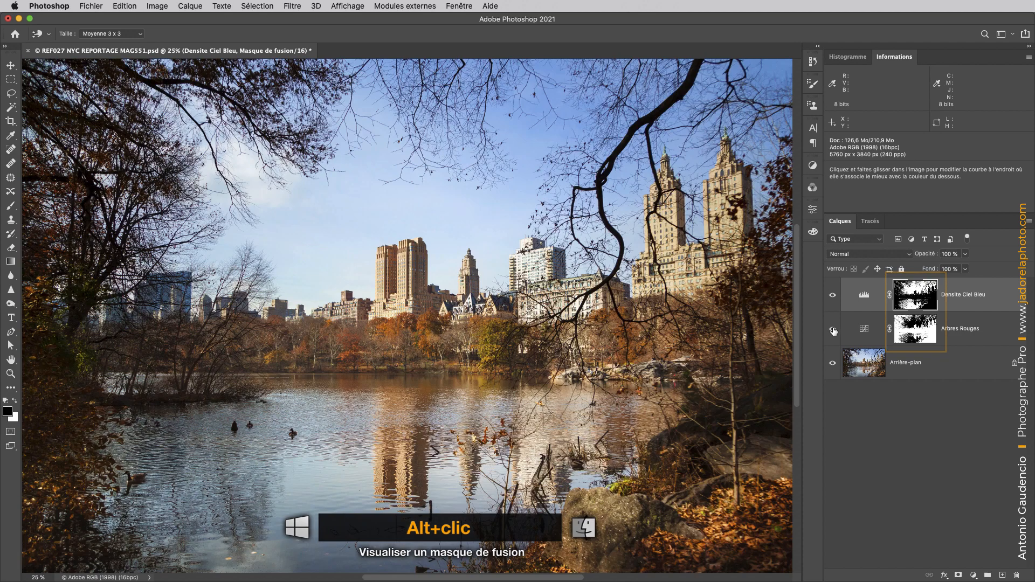
Compare the photo with the Arbres Rouges layer hidden and shown, leaving the layer visible.
{"action": "left_click", "coordinate": [833, 330]}
{"action": "left_click", "coordinate": [832, 330]}
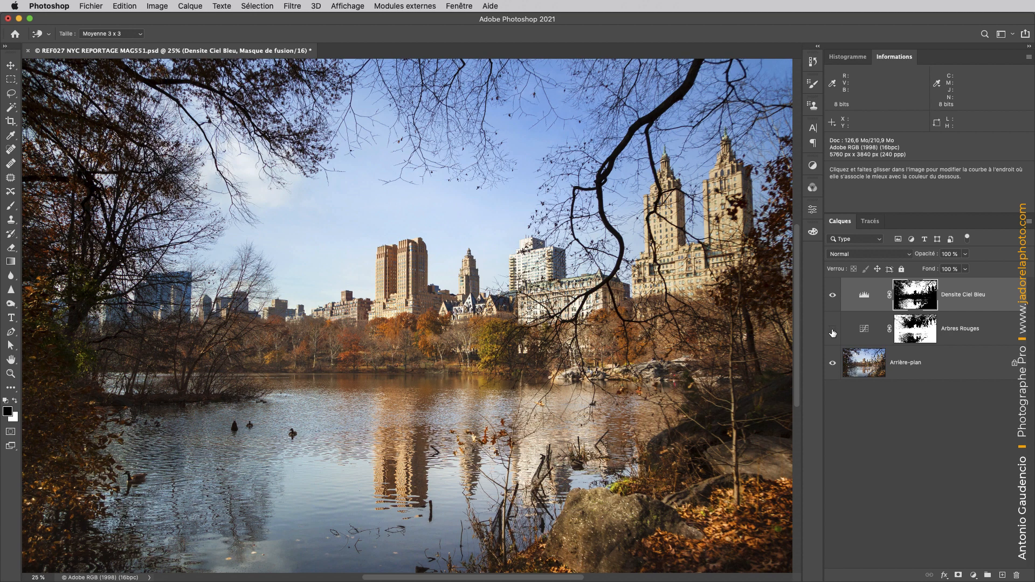
{"action": "left_click", "coordinate": [833, 330]}
{"action": "left_click", "coordinate": [832, 330]}
Compare the sky and water with the newly masked Densite Ciel Bleu layer hidden and shown, leaving it visible.
{"action": "left_click", "coordinate": [833, 296]}
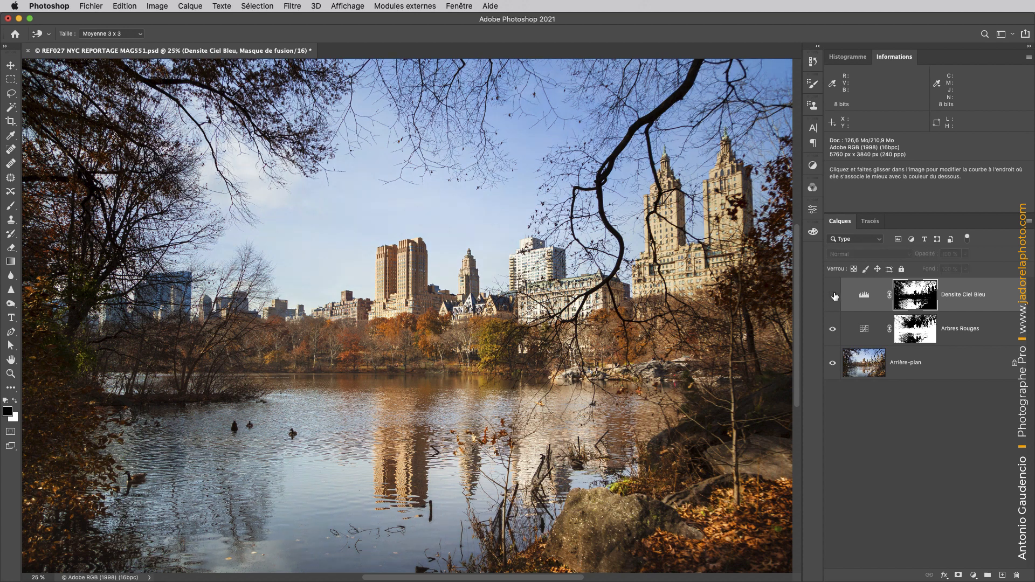
{"action": "left_click", "coordinate": [833, 296]}
{"action": "left_click", "coordinate": [833, 295]}
{"action": "left_click", "coordinate": [834, 295]}
{"action": "left_click", "coordinate": [834, 295]}
{"action": "left_click", "coordinate": [833, 295]}
{"action": "left_click", "coordinate": [833, 295]}
{"action": "left_click", "coordinate": [834, 295]}
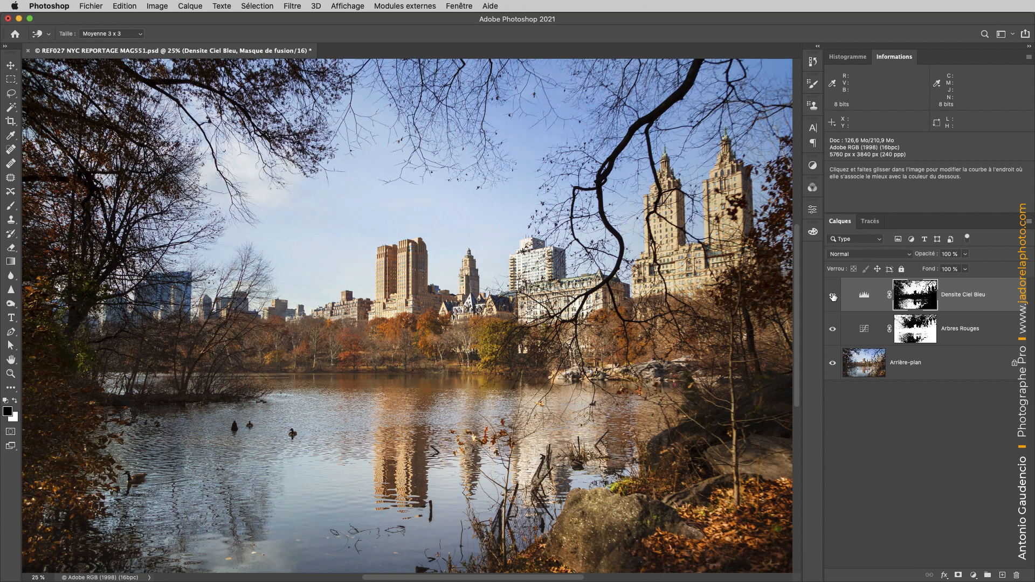